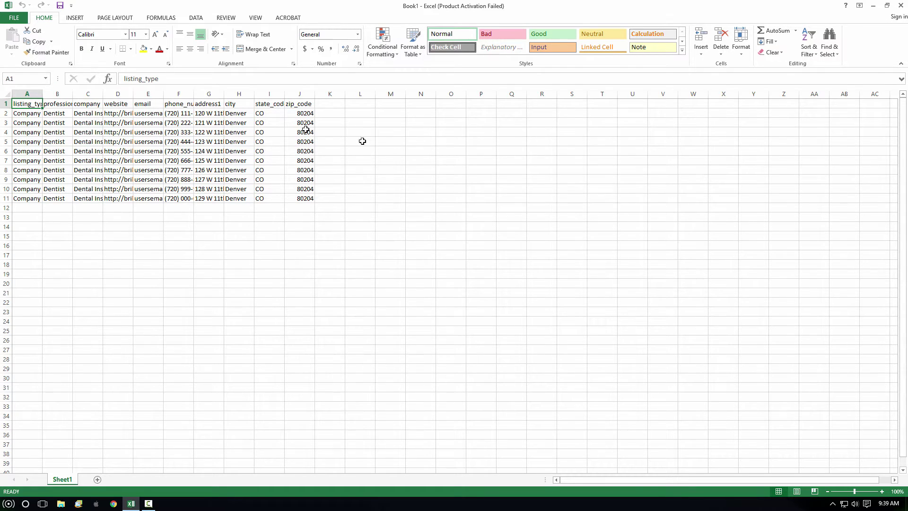
Open Save As from the File menu with Desktop as the save location
click(22, 19)
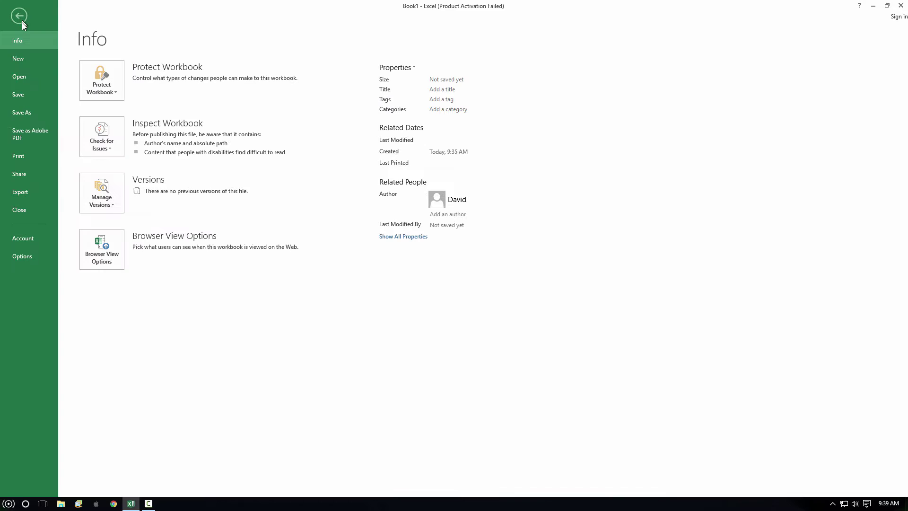
click(29, 115)
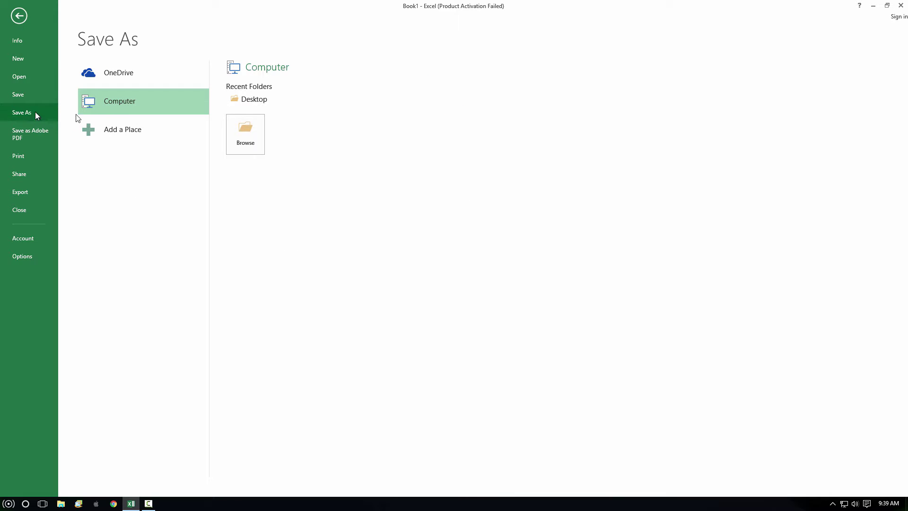
click(247, 94)
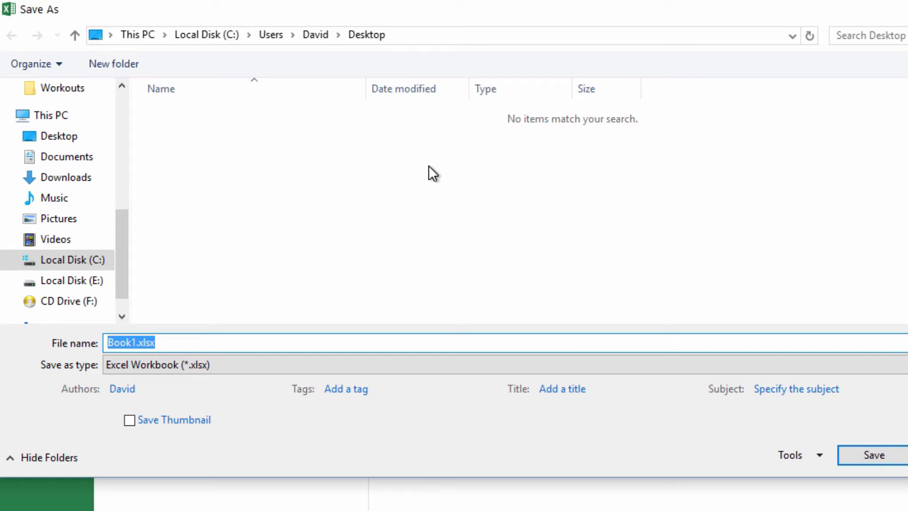
text(members)
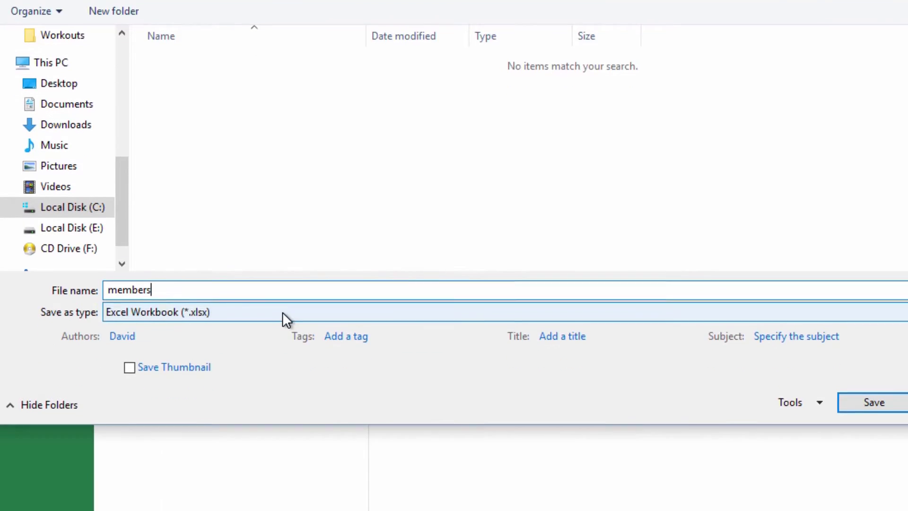
Save as members.csv in CSV (Comma delimited) format, keep CSV, and minimize Excel
click(282, 365)
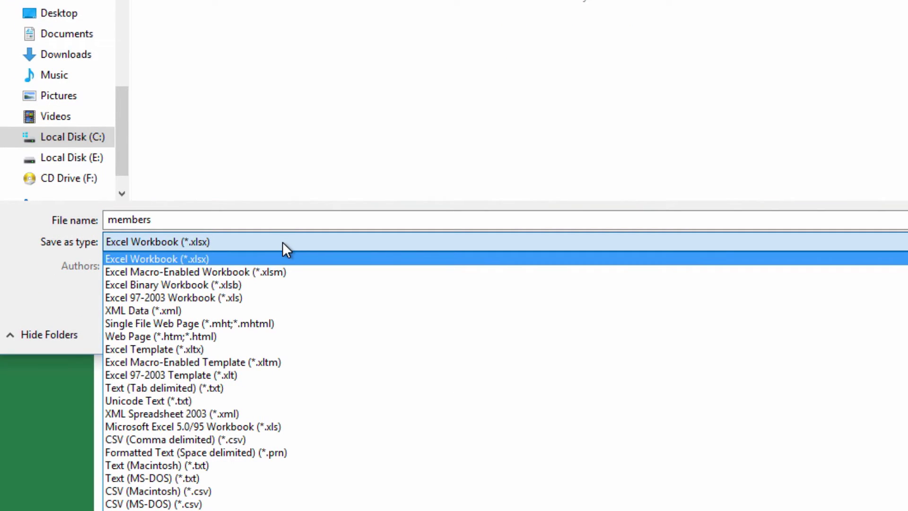
click(220, 443)
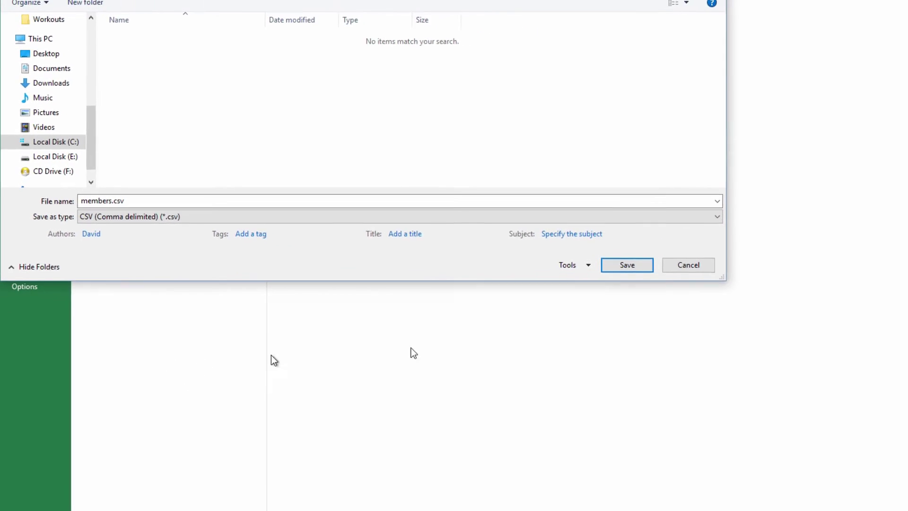
click(514, 245)
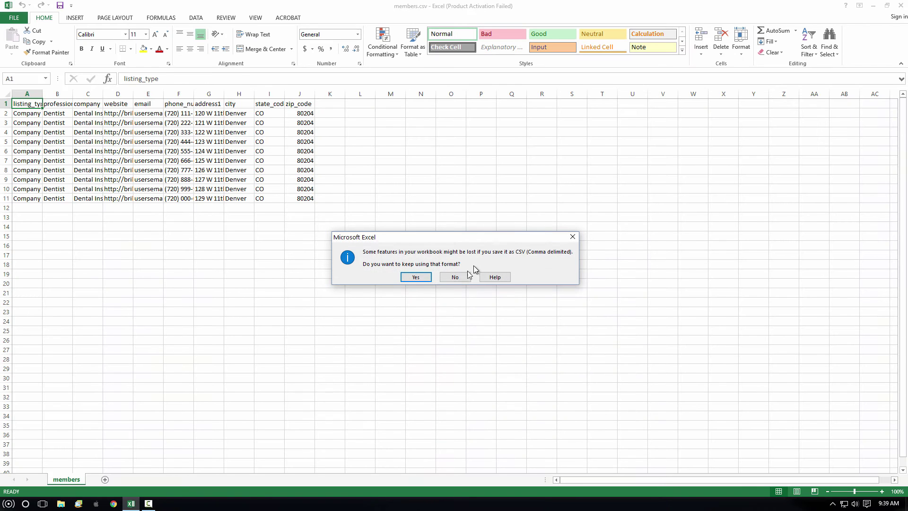
click(415, 276)
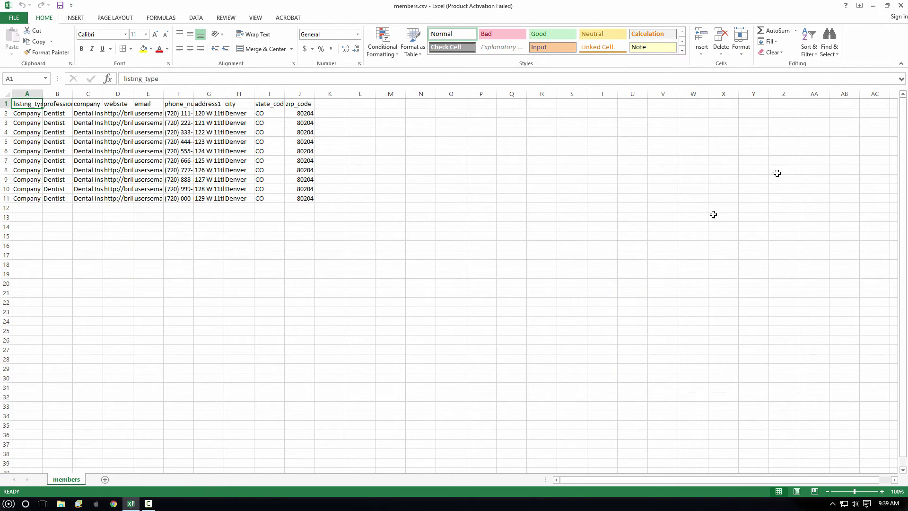
click(873, 6)
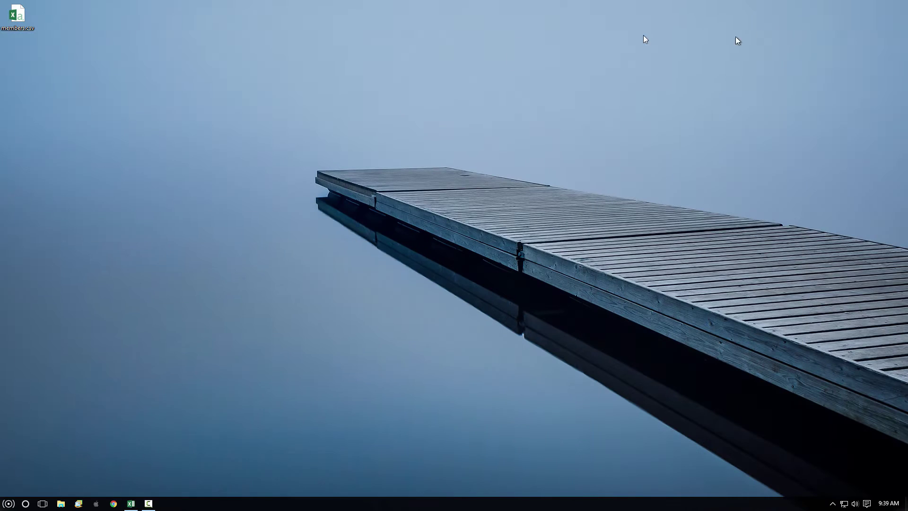
Reopen members.csv from its desktop icon to show the ten dentist rows in Excel
double_click(16, 23)
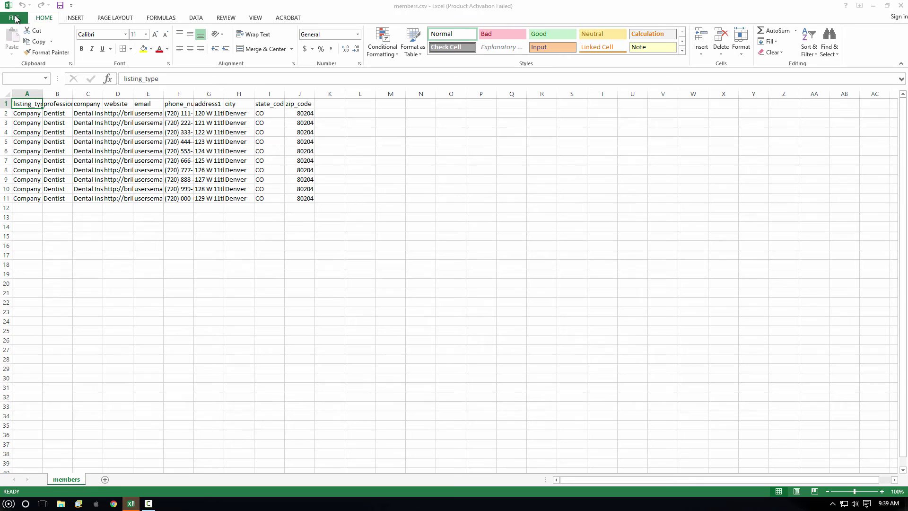